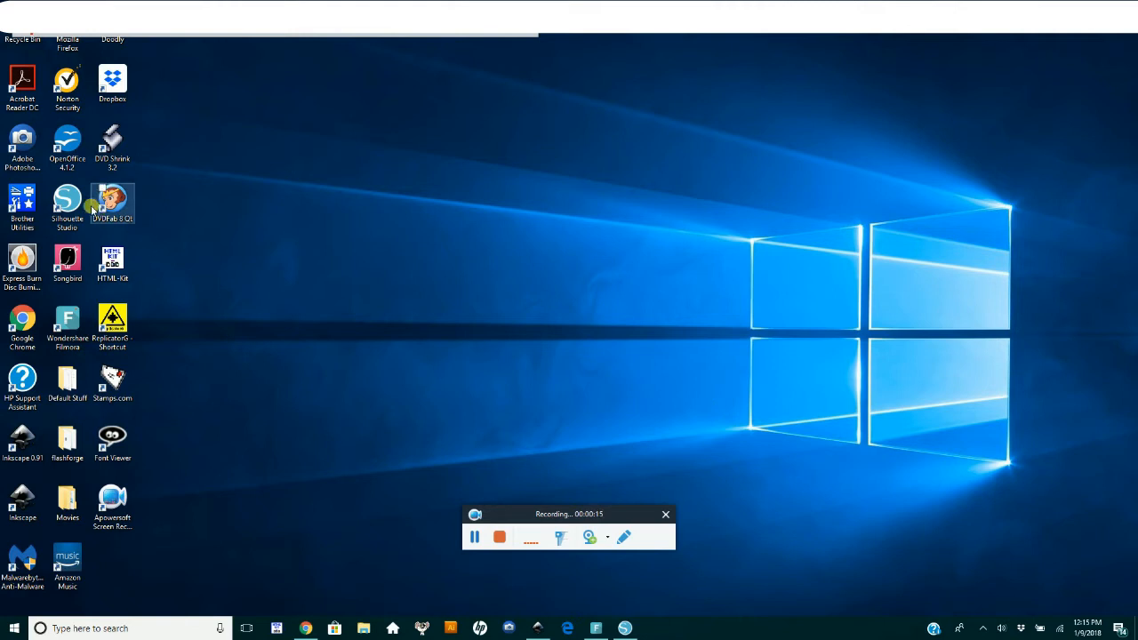
# Step: Switch to Silhouette Studio and open the "image on tag white" file from the January Color With Stephen folder
pyautogui.click(625, 628)
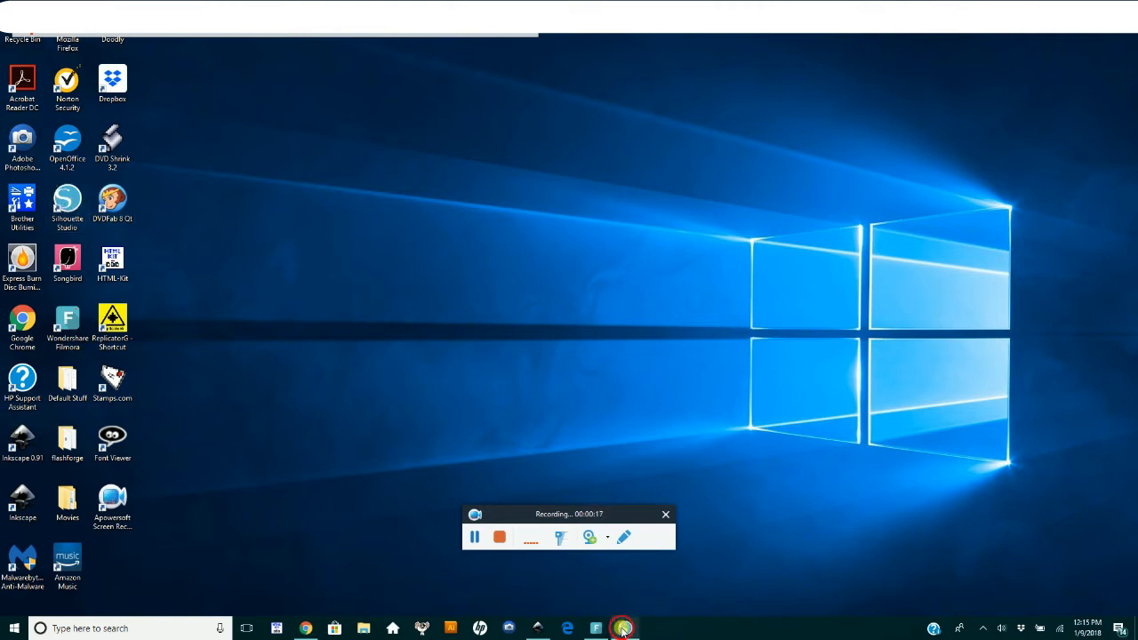
pyautogui.moveTo(618, 513); pyautogui.dragTo(182, 524)
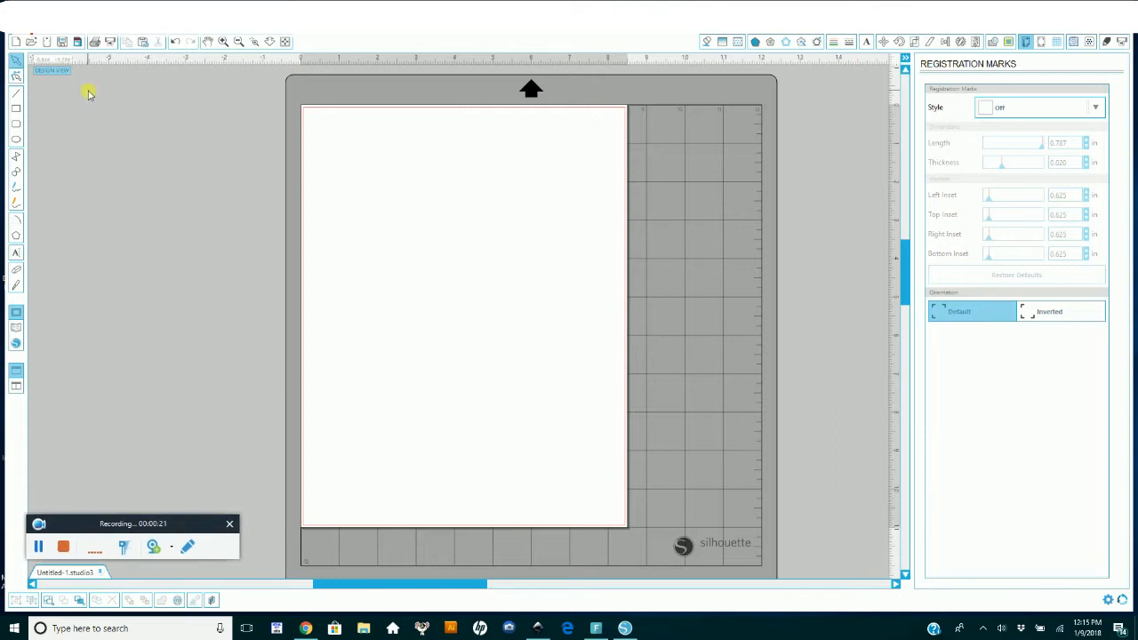
pyautogui.click(14, 20)
pyautogui.click(35, 50)
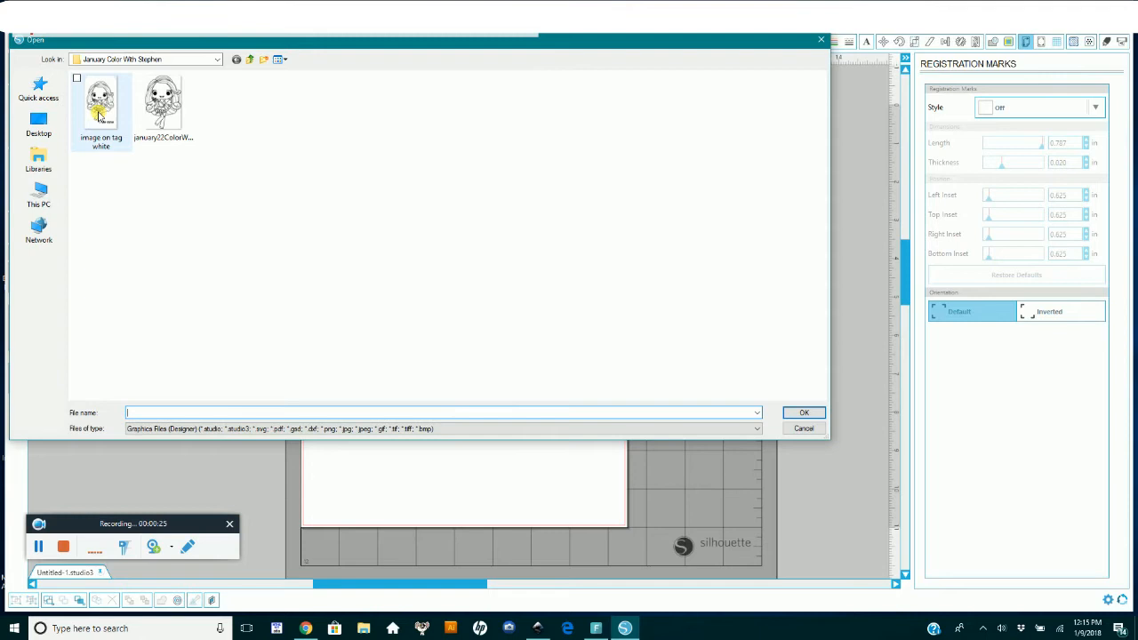
pyautogui.doubleClick(100, 114)
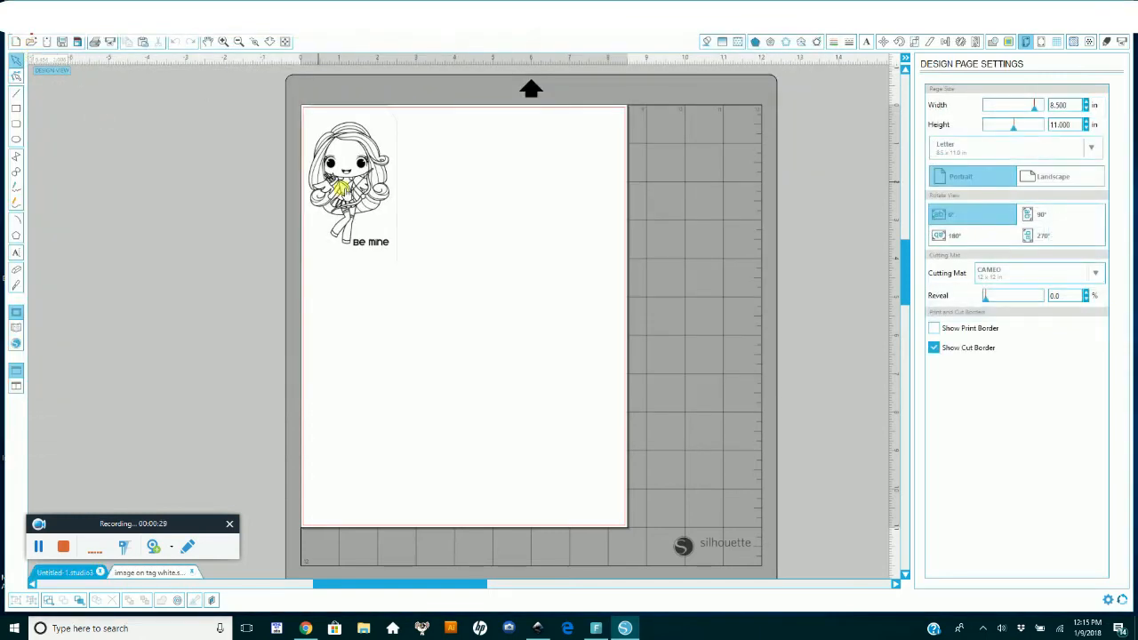
# Step: Move the tag image from the page's upper-left corner to near the middle of the page
pyautogui.moveTo(352, 173); pyautogui.dragTo(478, 309)
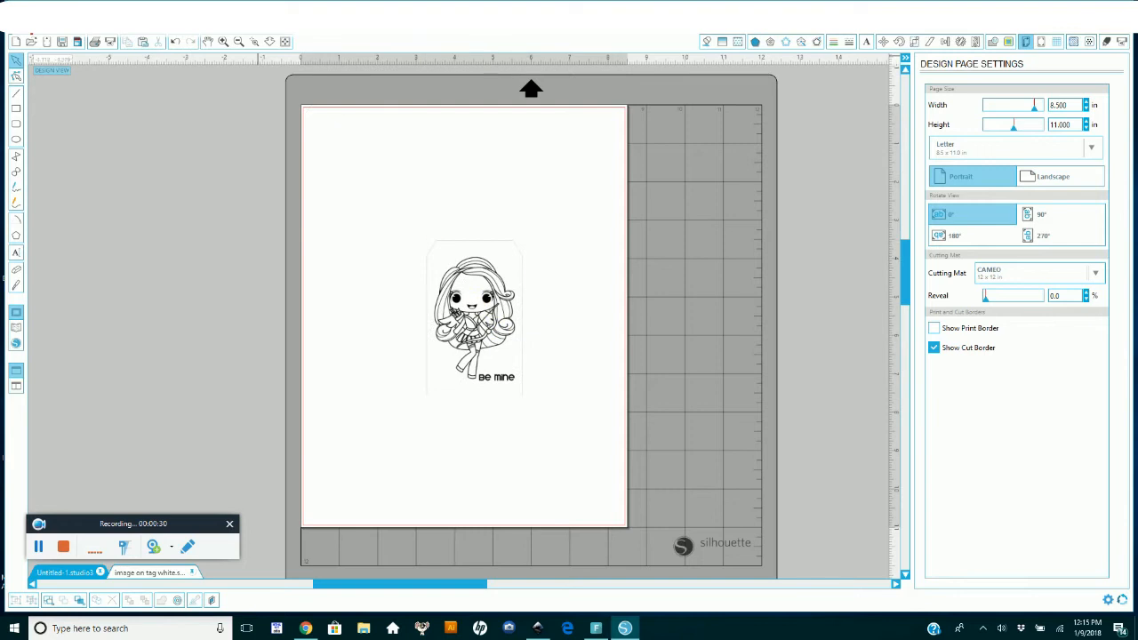
pyautogui.click(224, 42)
pyautogui.moveTo(490, 271); pyautogui.dragTo(480, 258)
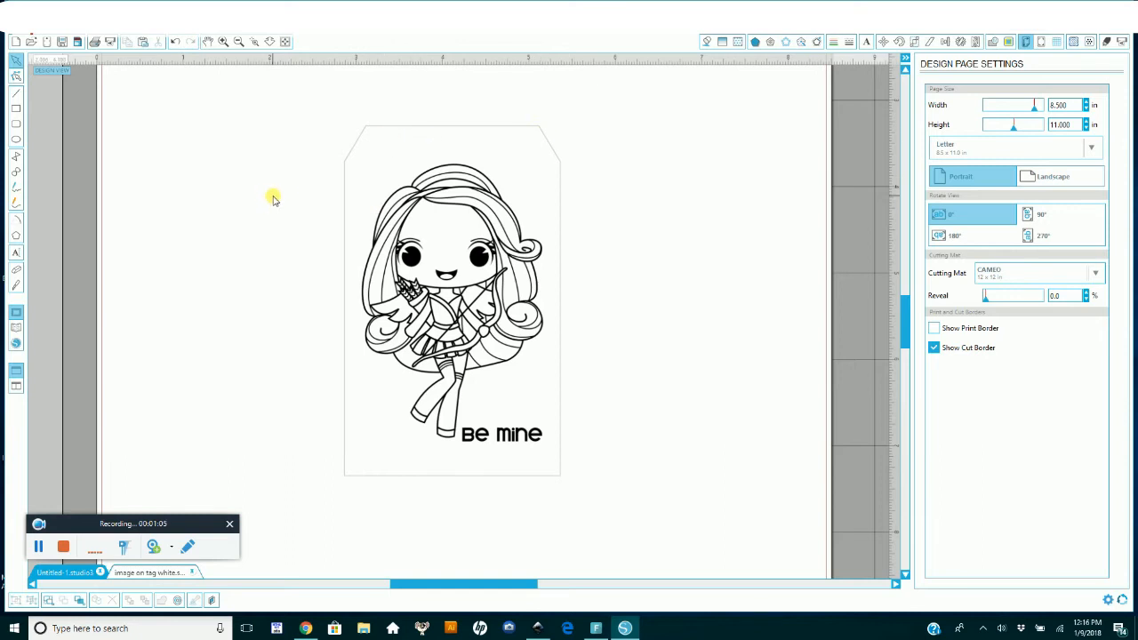
# Step: Trace the outer edge of the tag, using a trace area that encloses the whole image
pyautogui.click(1010, 43)
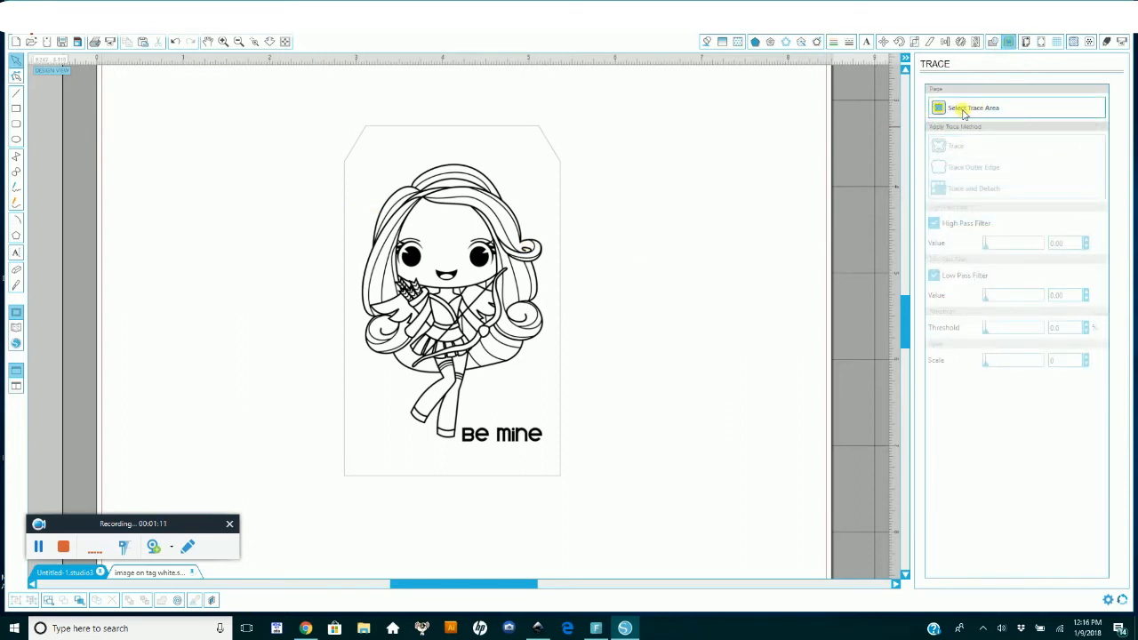
pyautogui.click(987, 108)
pyautogui.moveTo(297, 99)
pyautogui.mouseDown()
pyautogui.moveTo(338, 134)
pyautogui.moveTo(626, 519)
pyautogui.mouseUp()
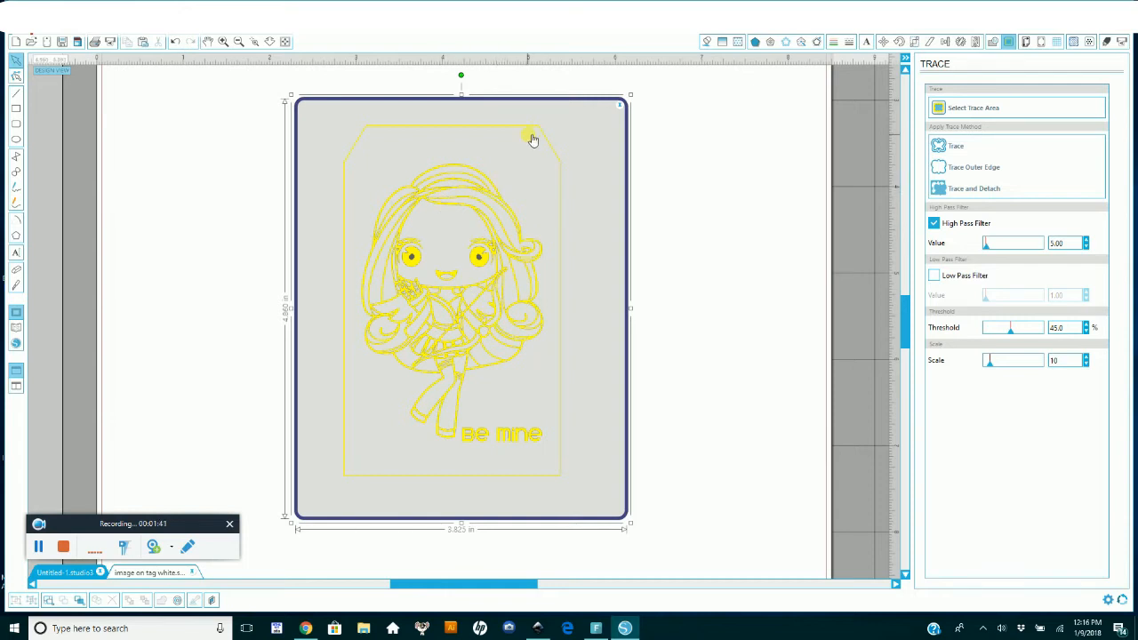
pyautogui.click(976, 168)
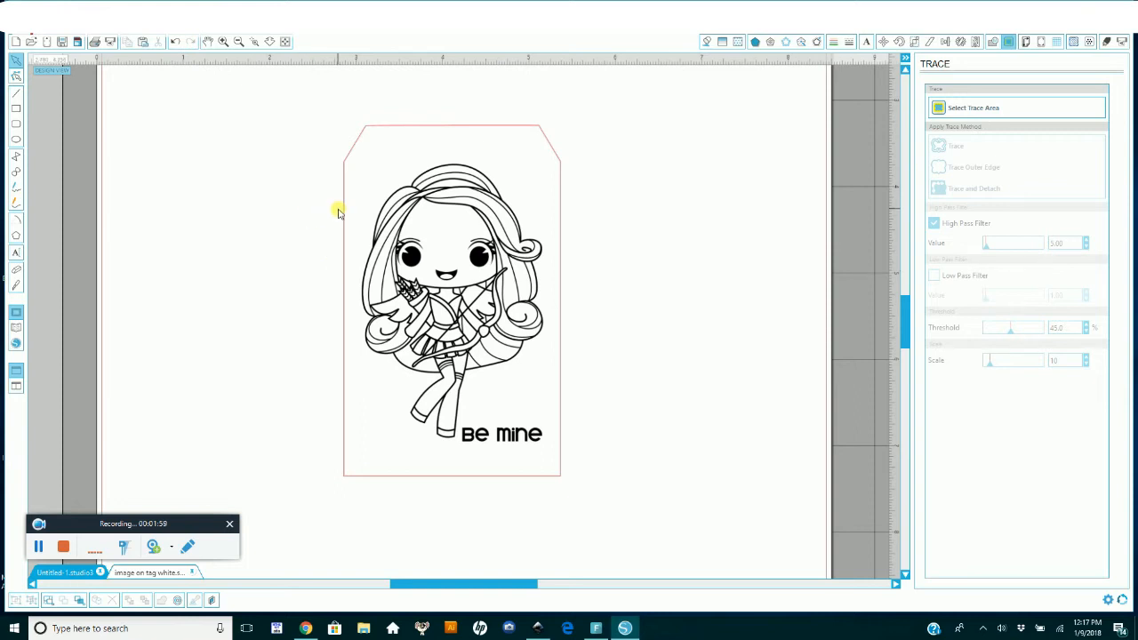
# Step: Group the tag image together with its traced outline
pyautogui.click(239, 42)
pyautogui.moveTo(376, 196); pyautogui.dragTo(536, 414)
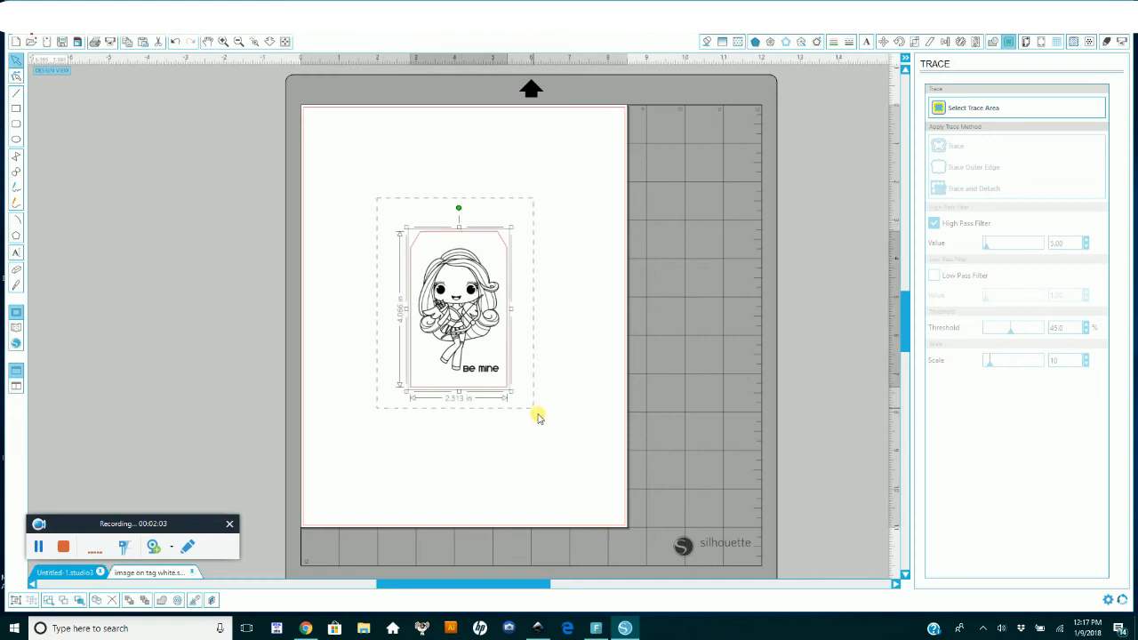
pyautogui.click(560, 271)
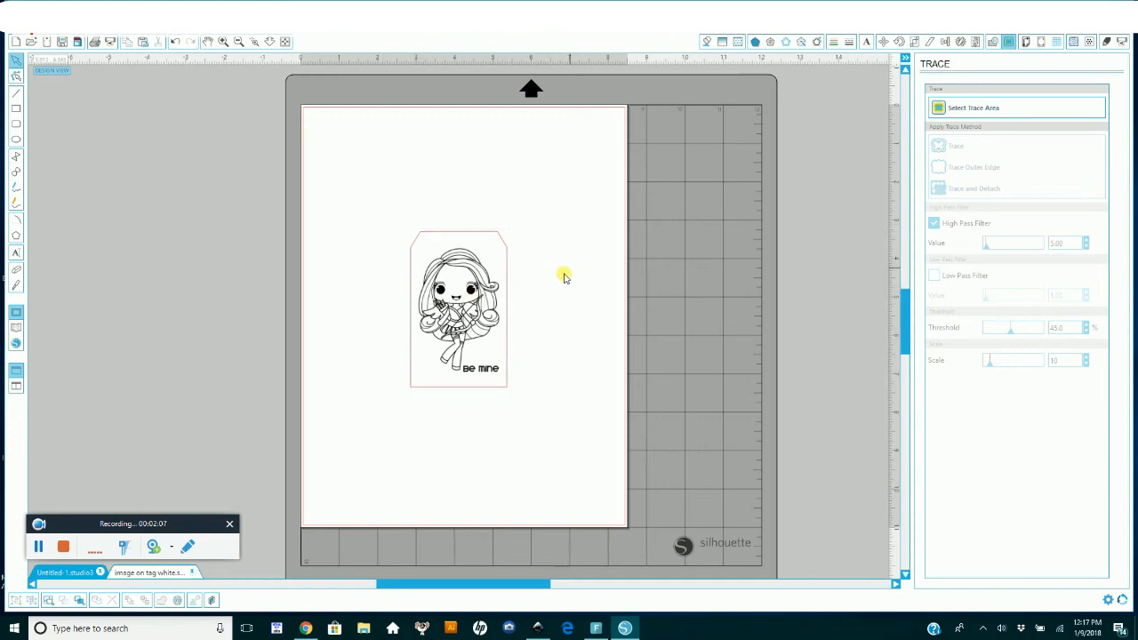
pyautogui.moveTo(392, 220); pyautogui.dragTo(554, 411)
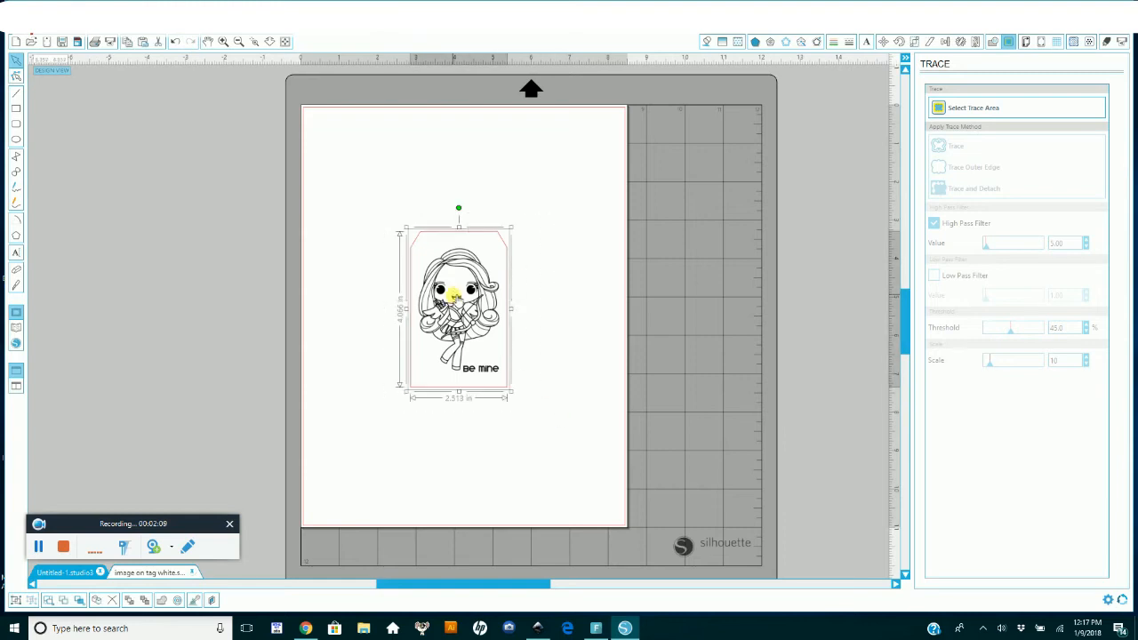
pyautogui.rightClick(472, 291)
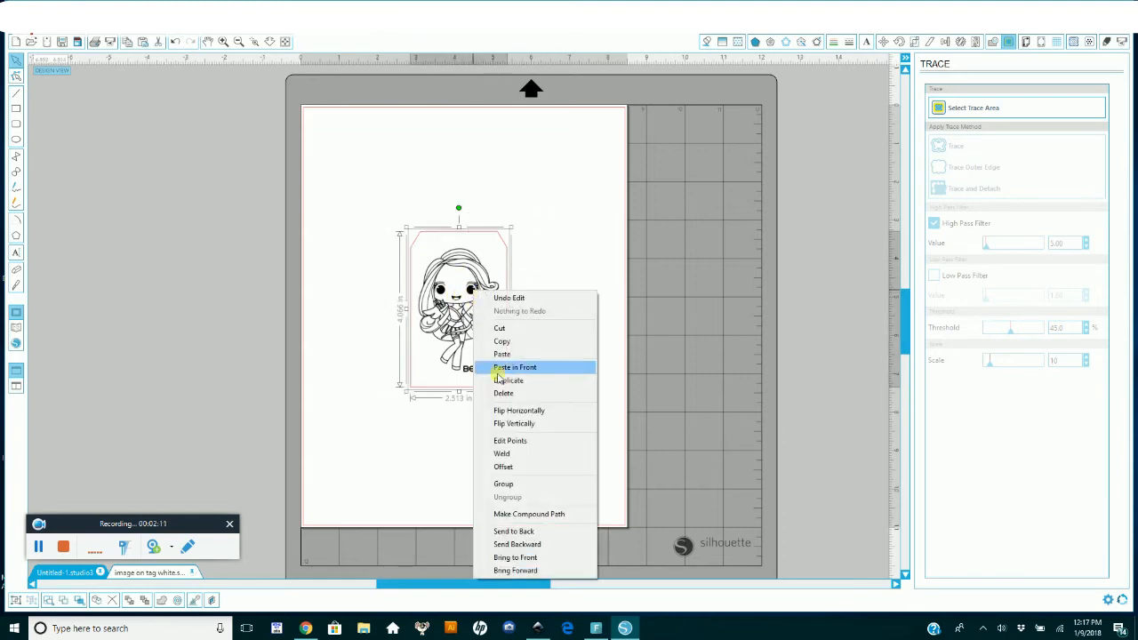
pyautogui.click(525, 484)
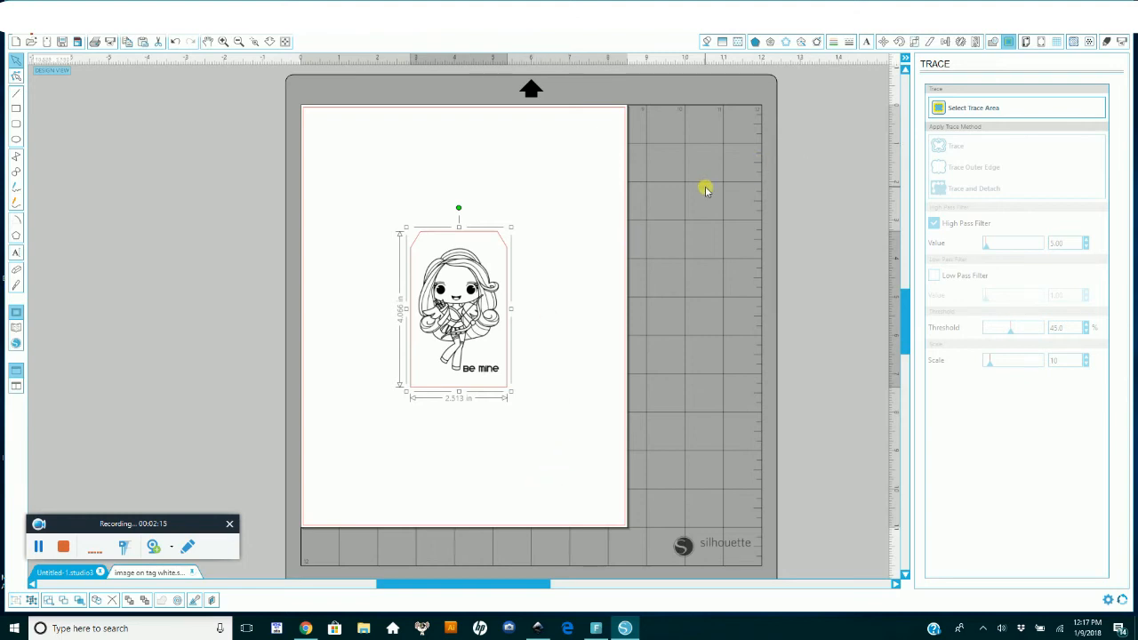
# Step: Add Type 1 registration marks and move the grouped tag into the upper-left corner of the marked cut area
pyautogui.click(1041, 42)
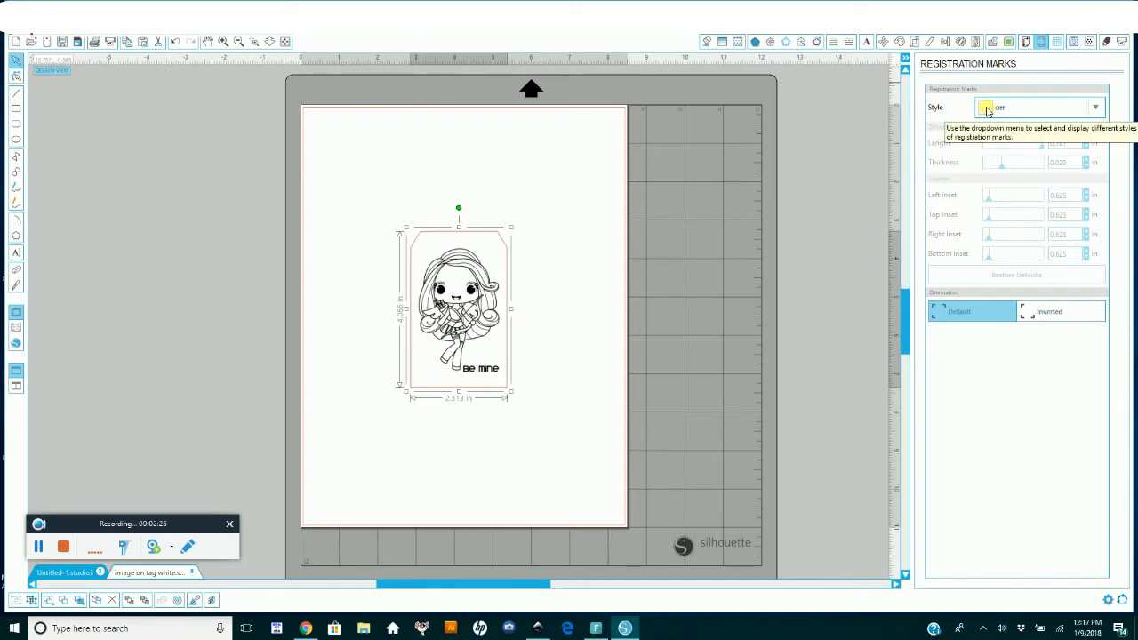
pyautogui.click(987, 108)
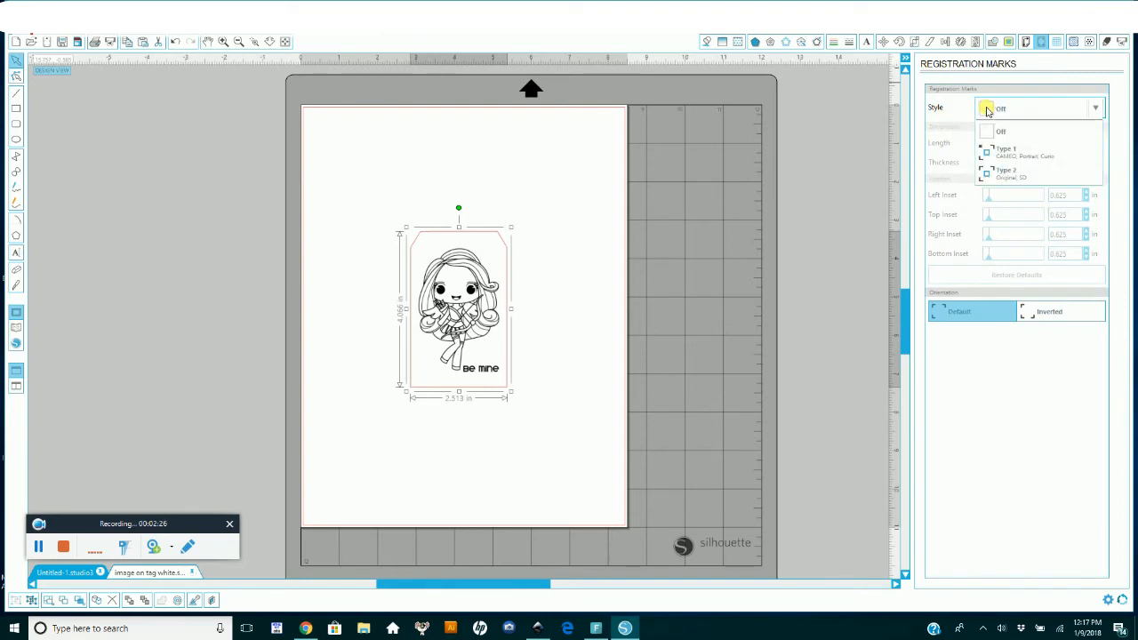
pyautogui.click(1020, 156)
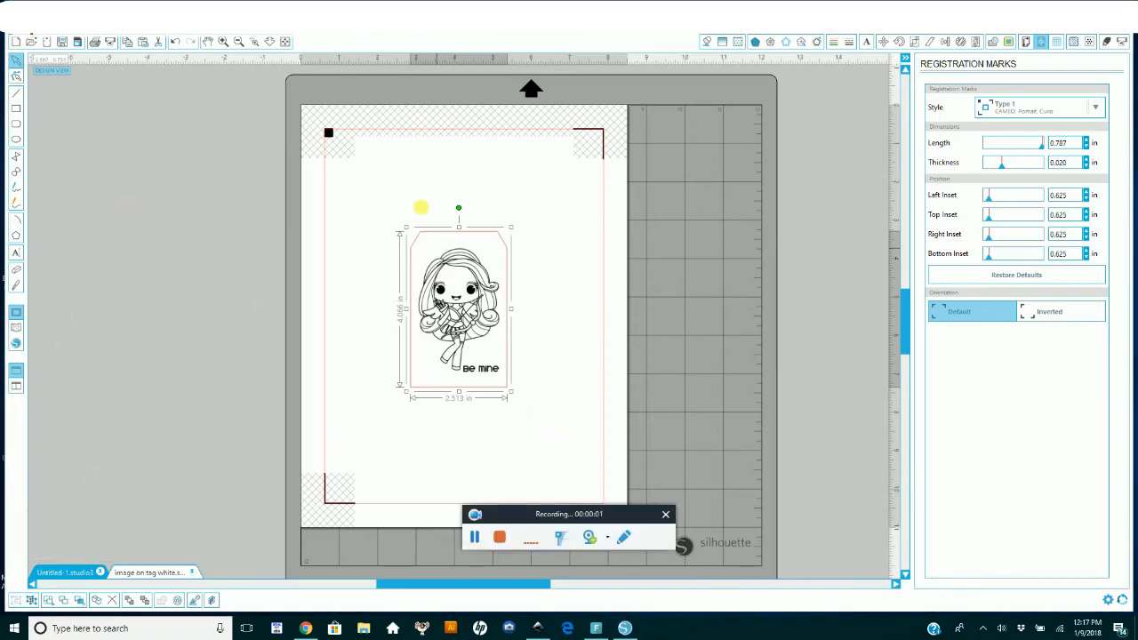
pyautogui.moveTo(467, 285); pyautogui.dragTo(398, 199)
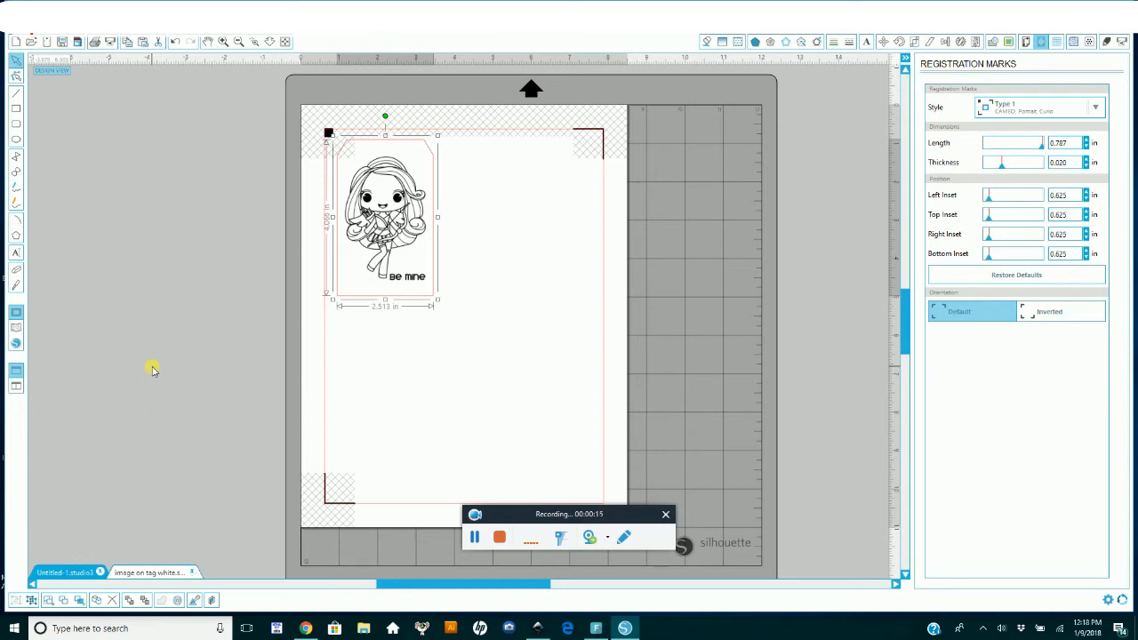
# Step: Paste a second copy of the grouped tag, place it beside the first and delete it
pyautogui.click(142, 45)
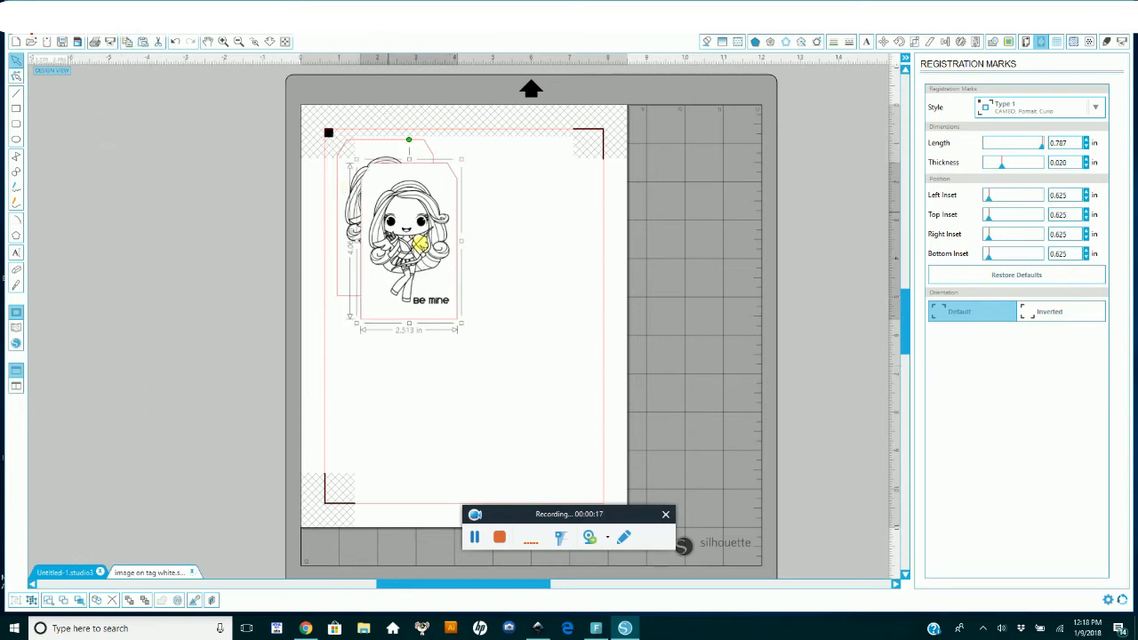
pyautogui.moveTo(431, 238); pyautogui.dragTo(486, 222)
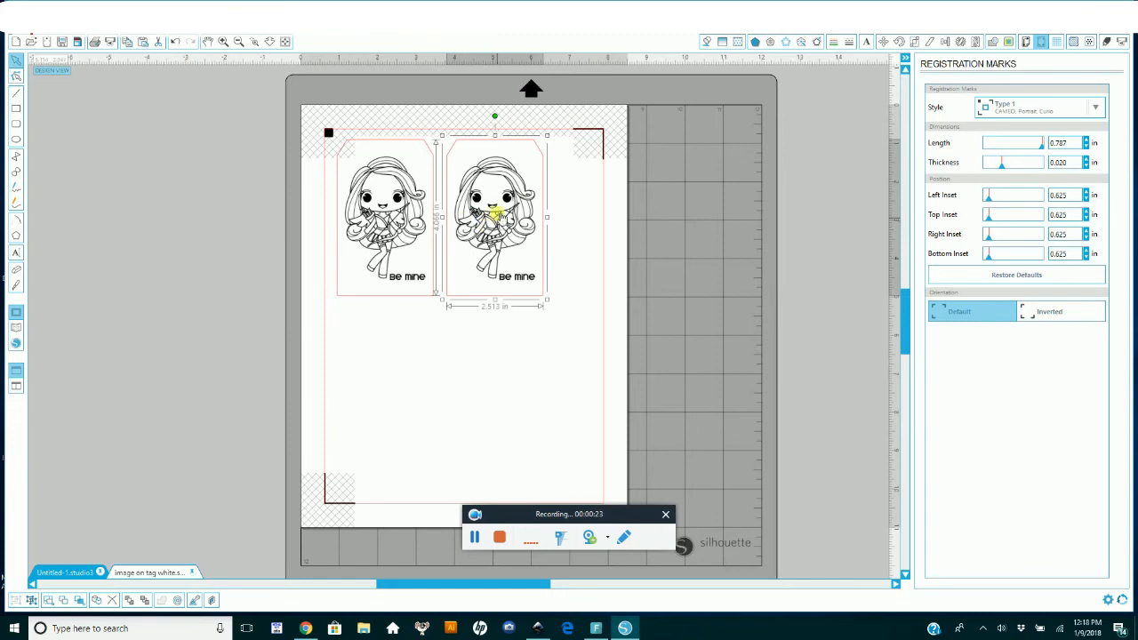
pyautogui.press('Delete')
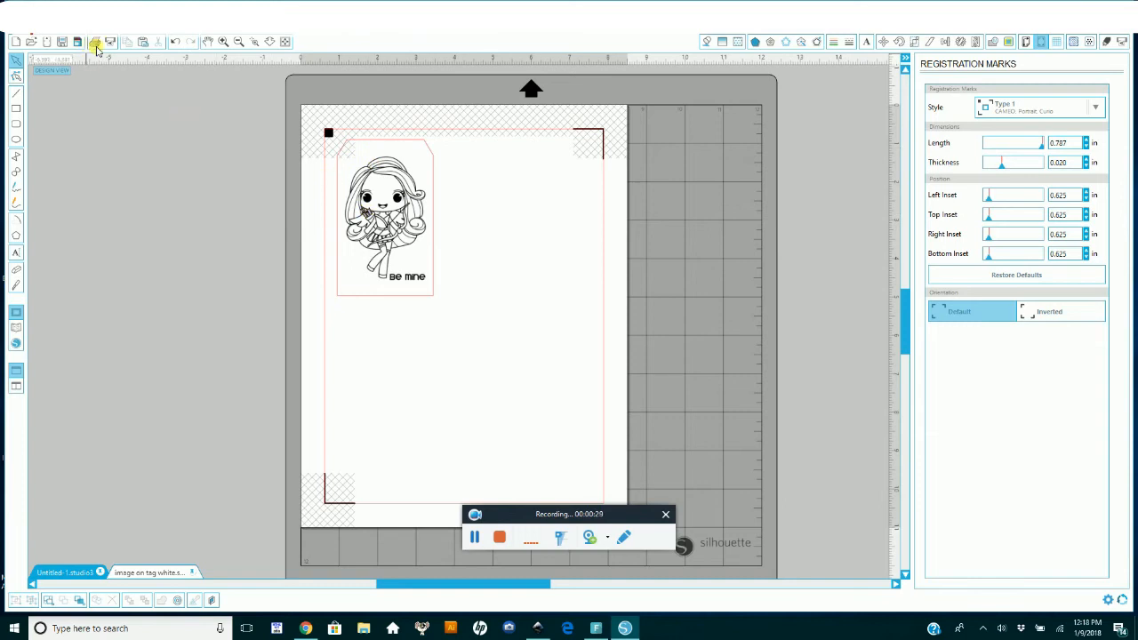
# Step: Print one copy of the page on the Brother HL-3170CDW series printer
pyautogui.click(95, 46)
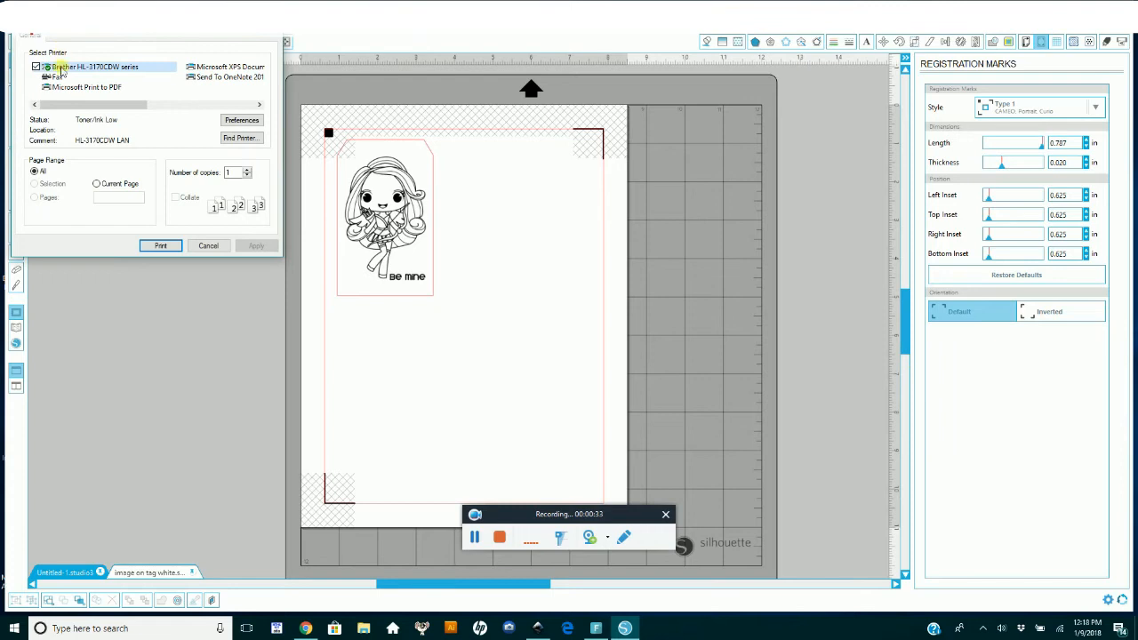
pyautogui.click(159, 249)
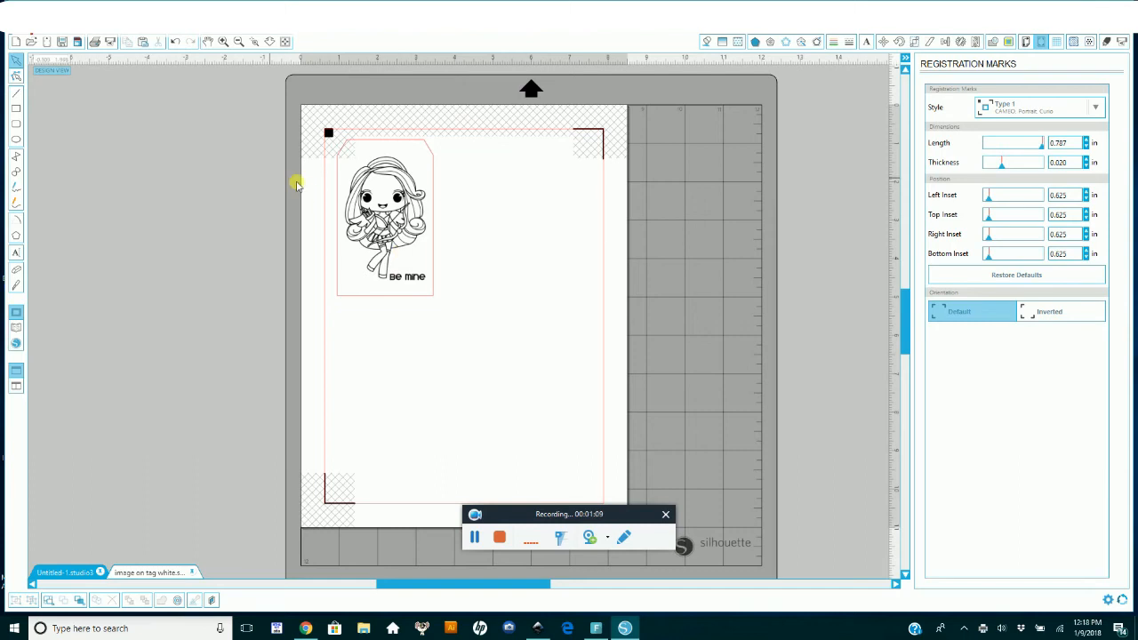
# Step: Choose Coverstock as the cut material with Double Cut enabled, and send the design to the Silhouette
pyautogui.click(1107, 43)
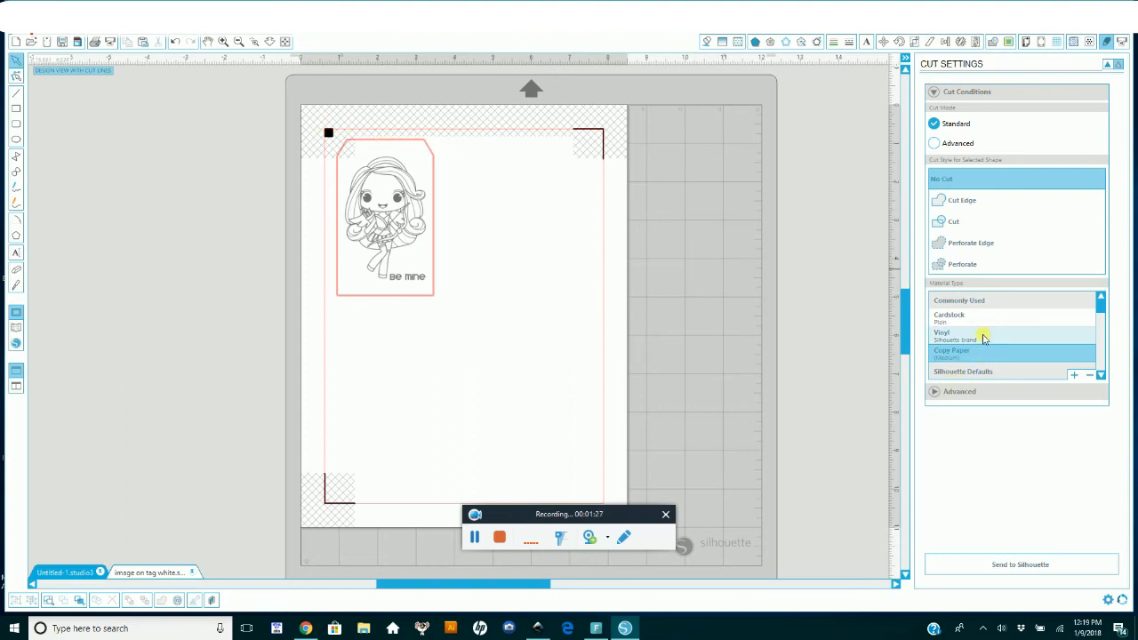
pyautogui.scroll(-5, 990, 339)
pyautogui.scroll(-3, 982, 341)
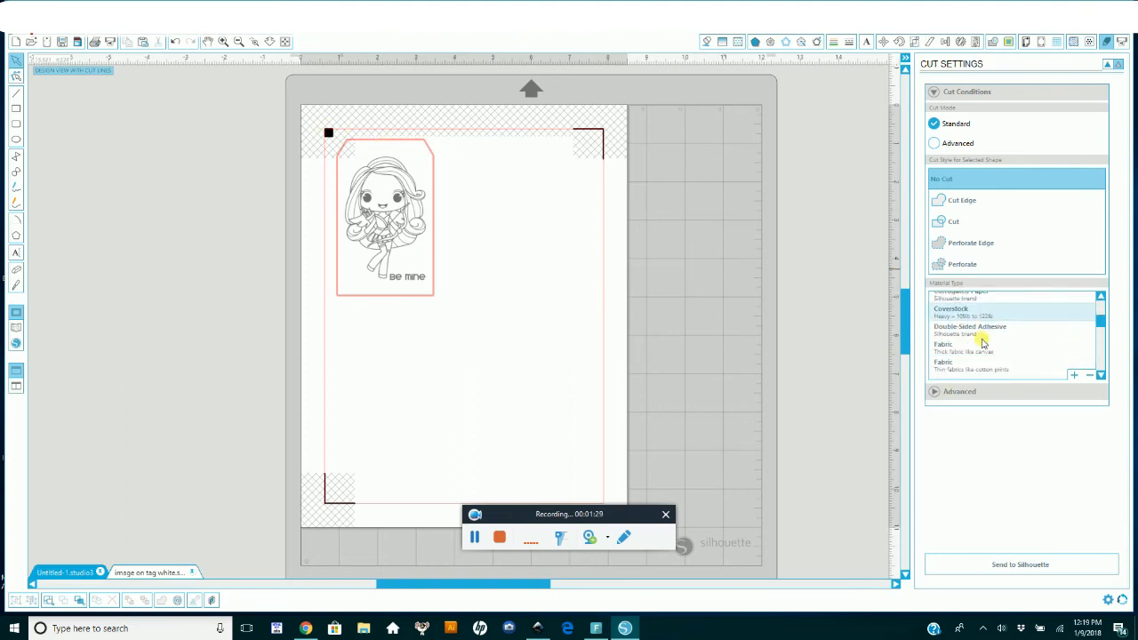
pyautogui.moveTo(1101, 317); pyautogui.dragTo(1102, 305)
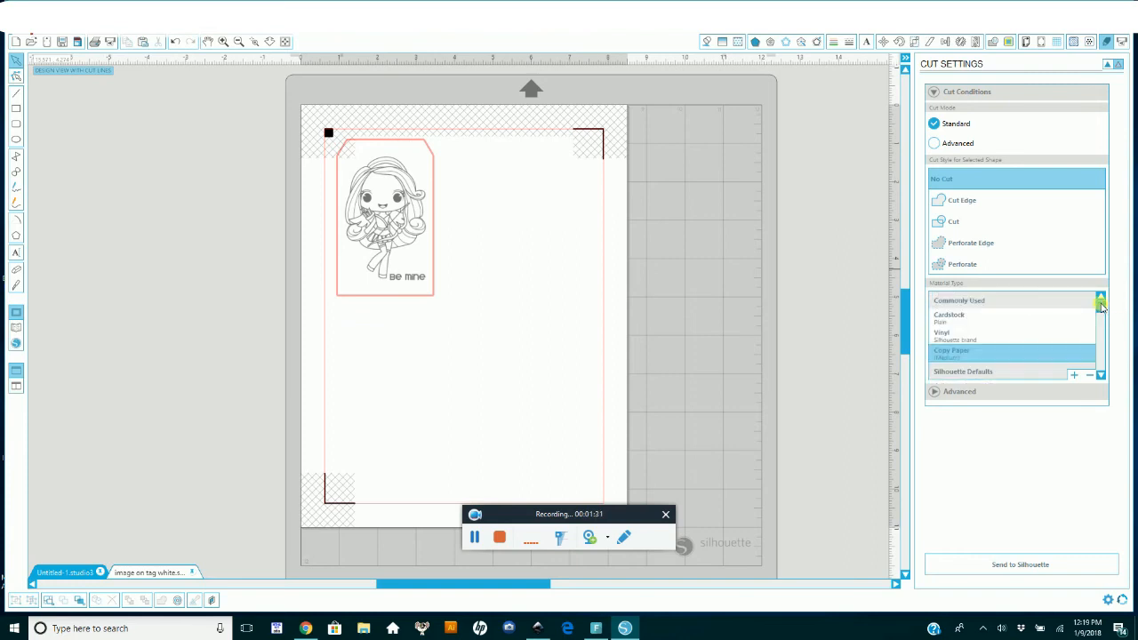
pyautogui.scroll(-3, 1001, 331)
pyautogui.scroll(-2, 1001, 332)
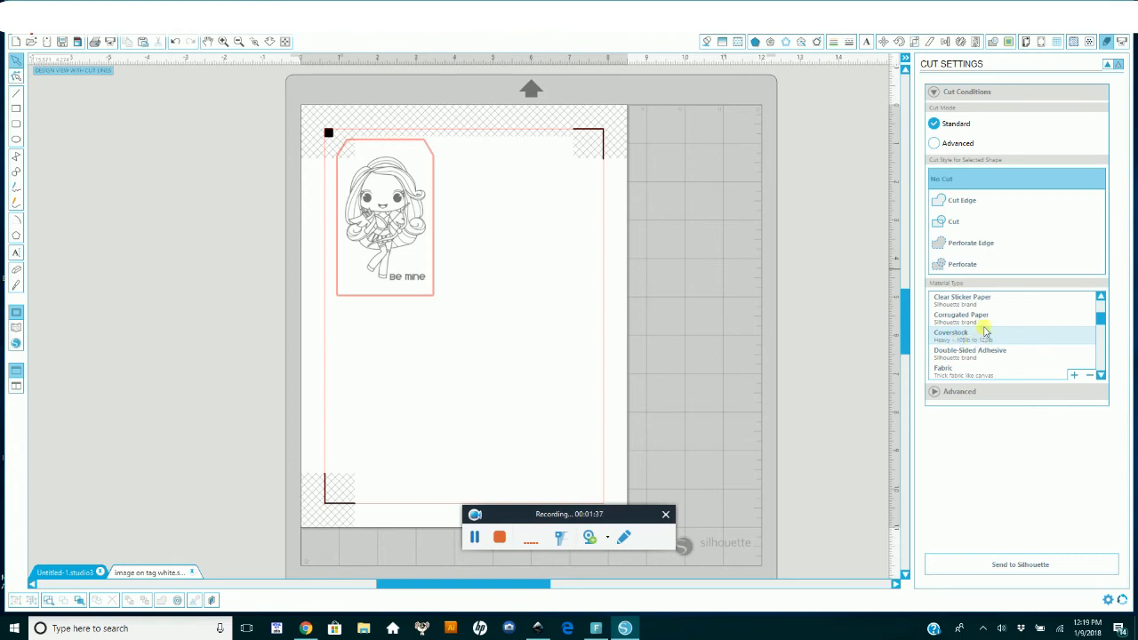
pyautogui.click(954, 339)
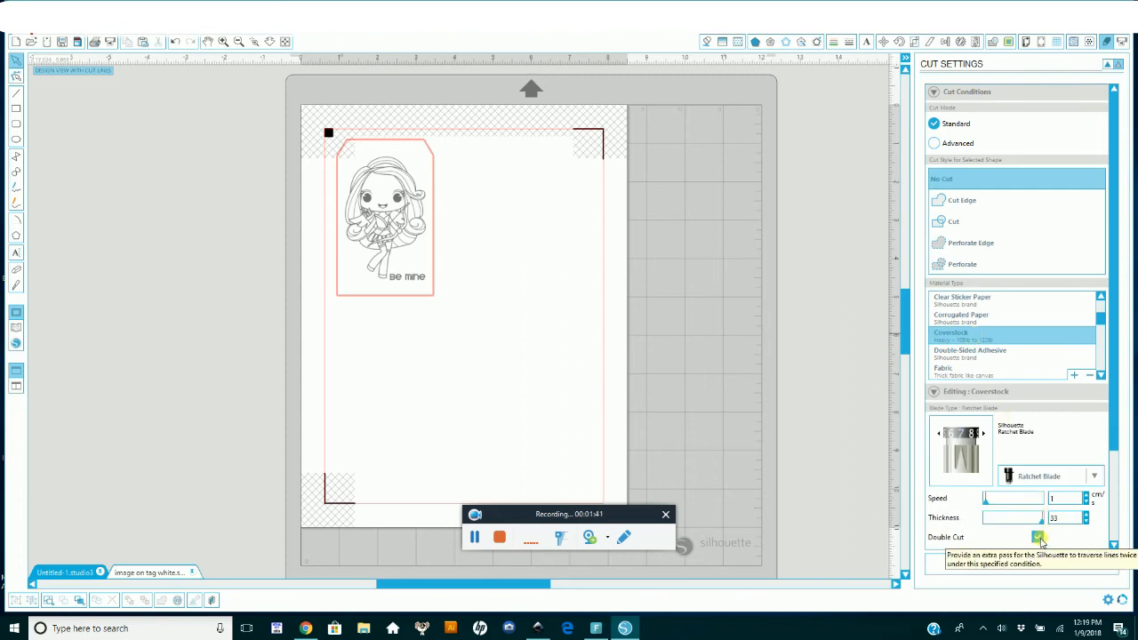
pyautogui.click(1038, 537)
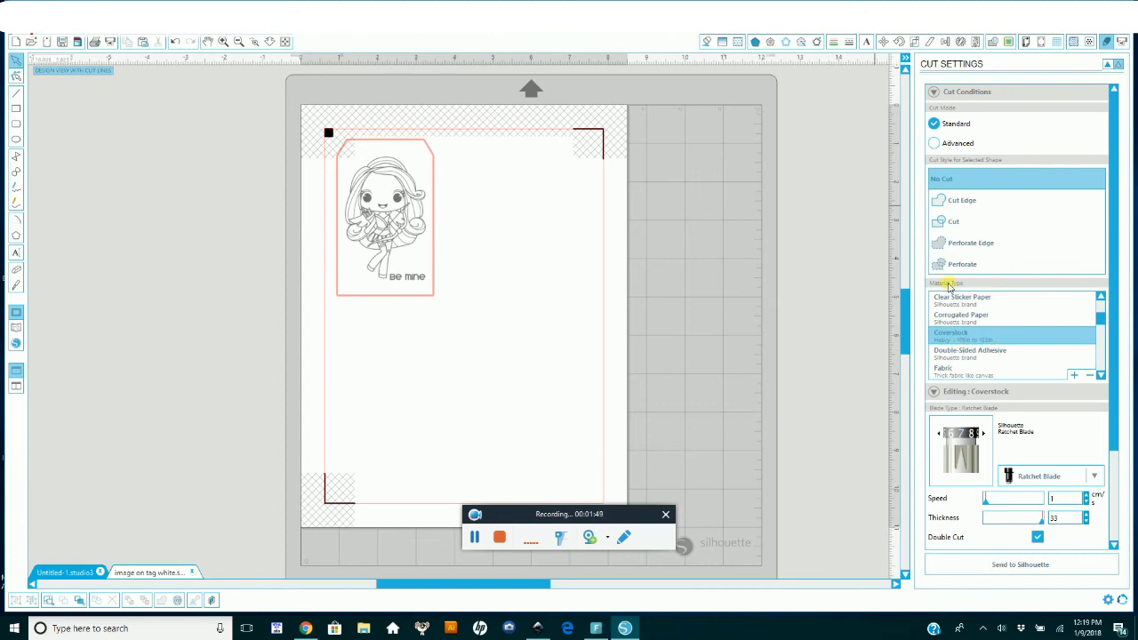
pyautogui.click(1020, 565)
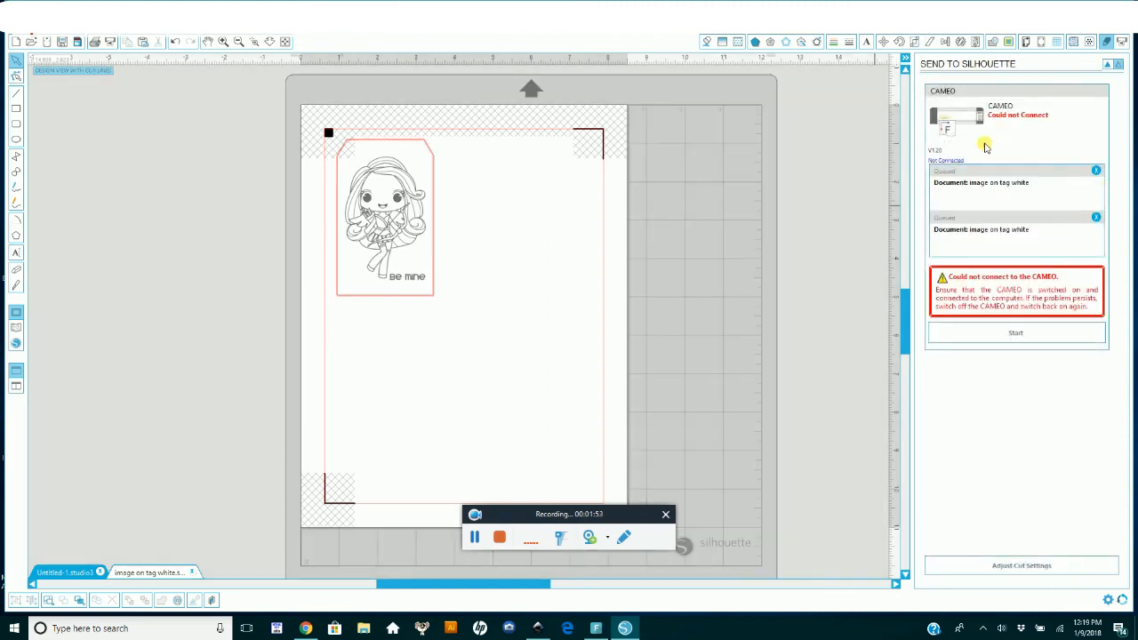